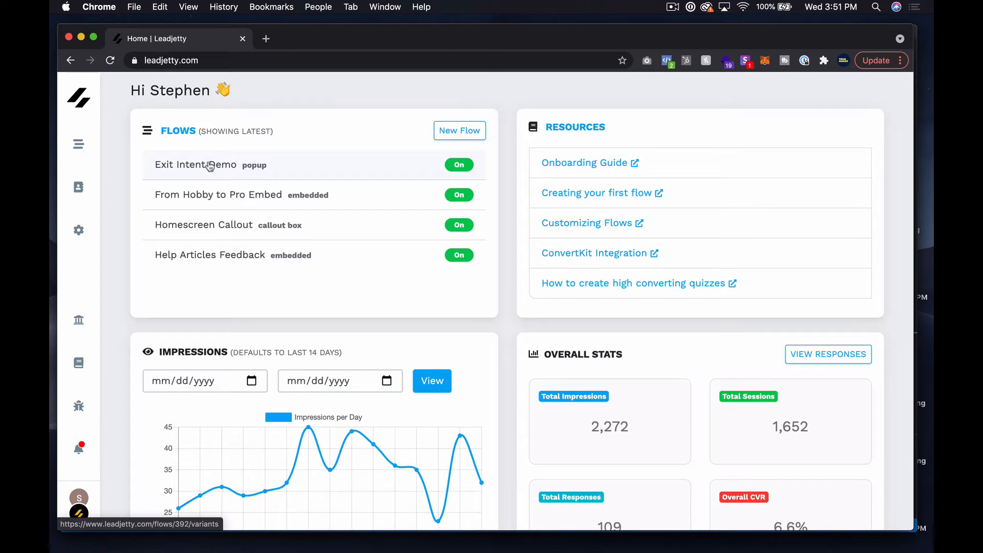
Open Version A's steps in the Exit Intent Demo flow and review Step 1's signup form
left_click(211, 165)
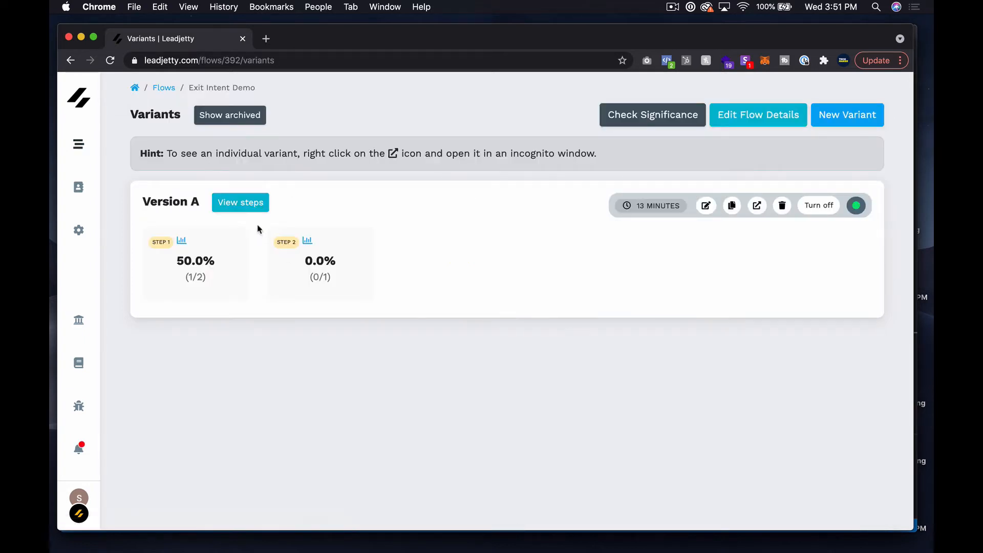
left_click(252, 202)
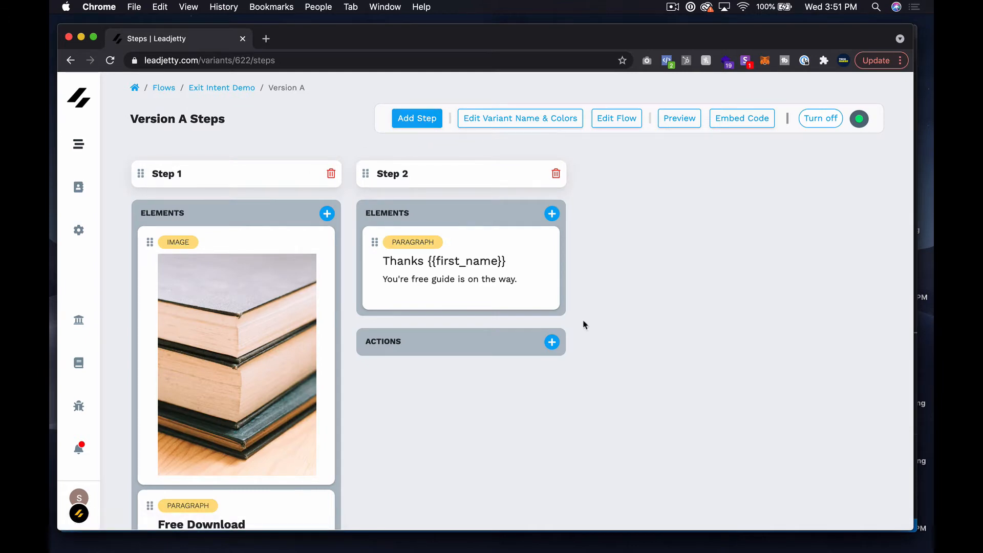
scroll(279, 390, "down", 5)
scroll(279, 391, "up", 5)
scroll(279, 391, "down", 3)
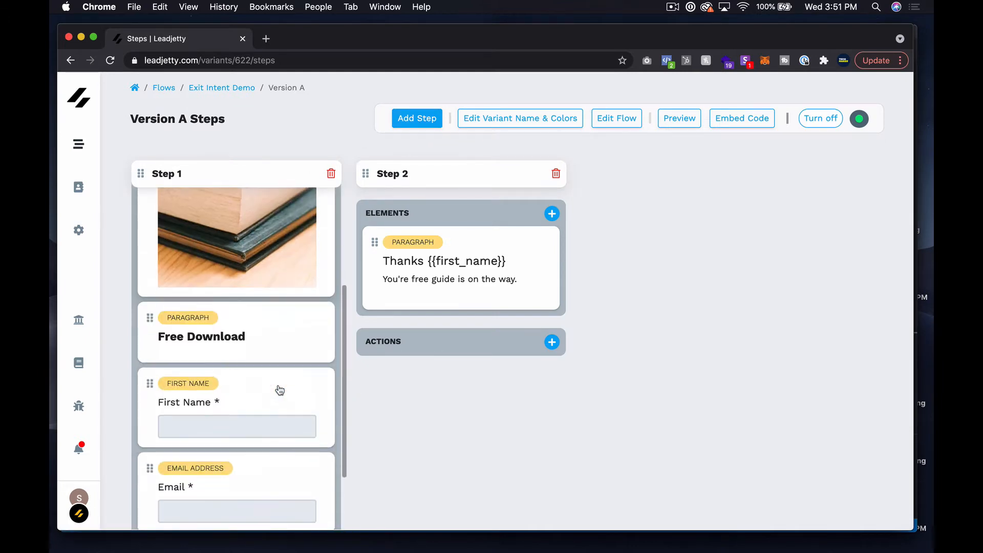
scroll(279, 391, "down", 2)
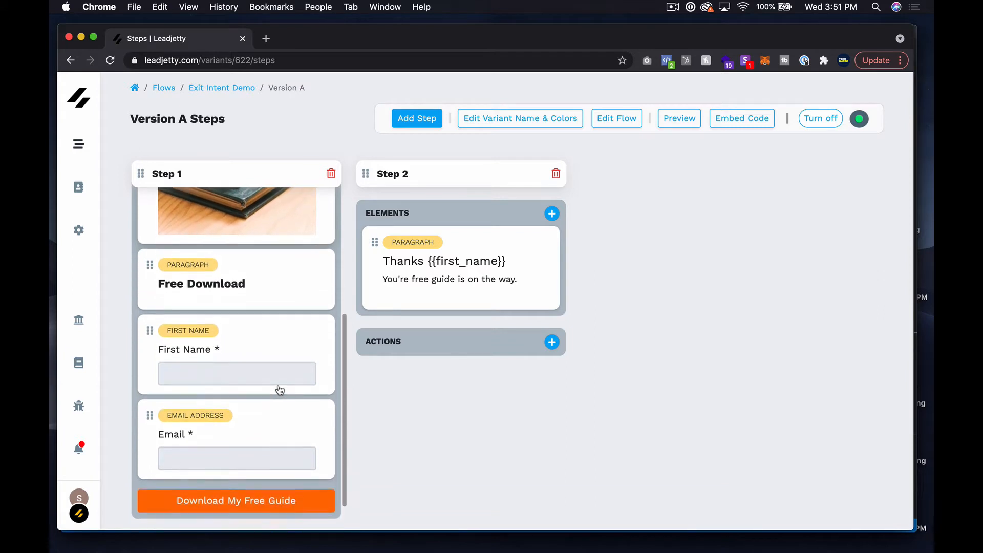
scroll(279, 391, "up", 5)
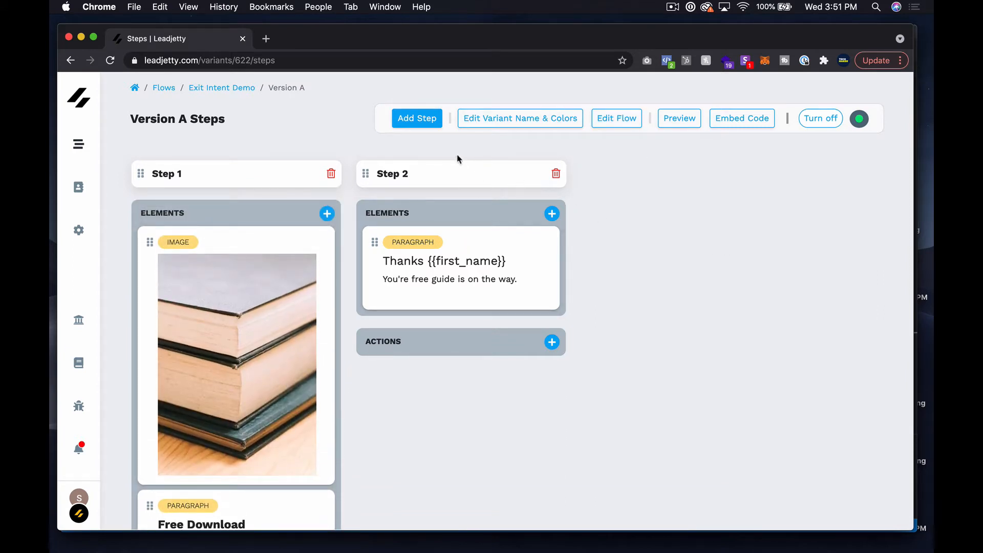
Add an empty step and move it ahead of the thank-you message so it becomes Step 2
left_click(436, 124)
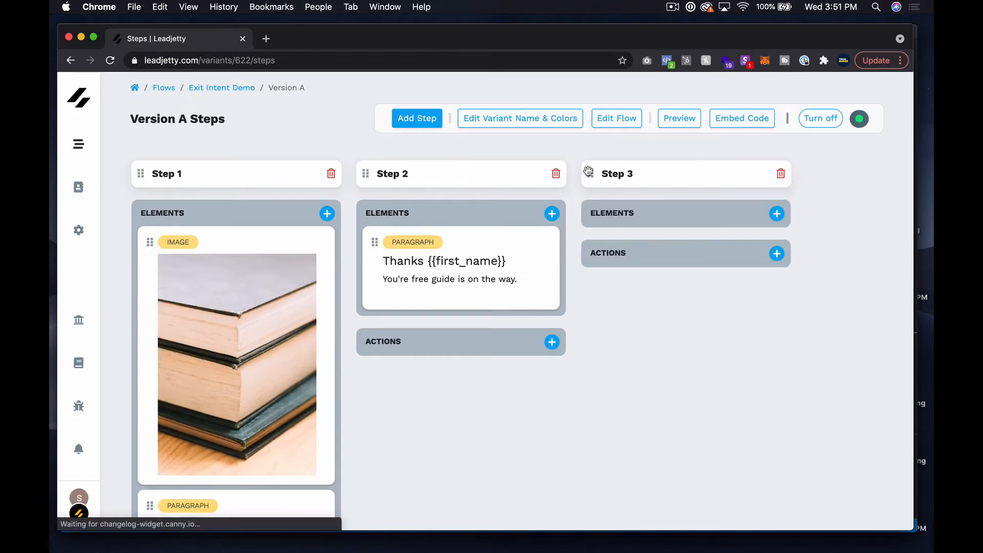
left_click_drag(588, 171, 436, 192)
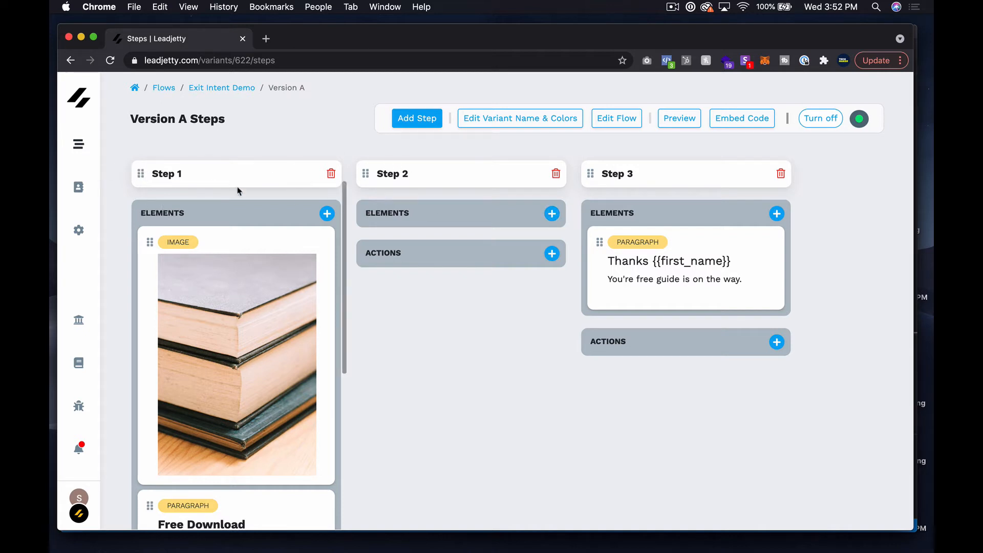
scroll(241, 256, "down", 5)
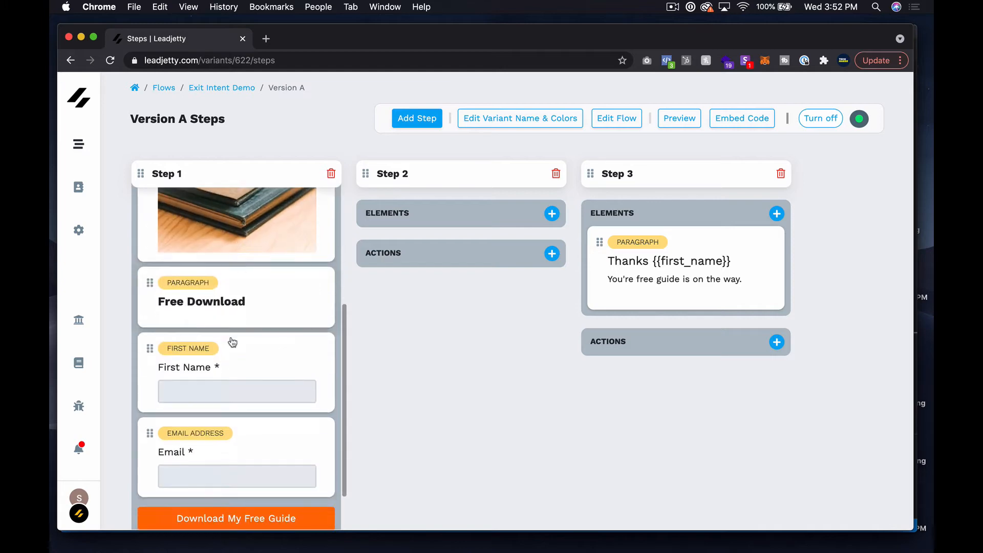
left_click_drag(146, 348, 150, 392)
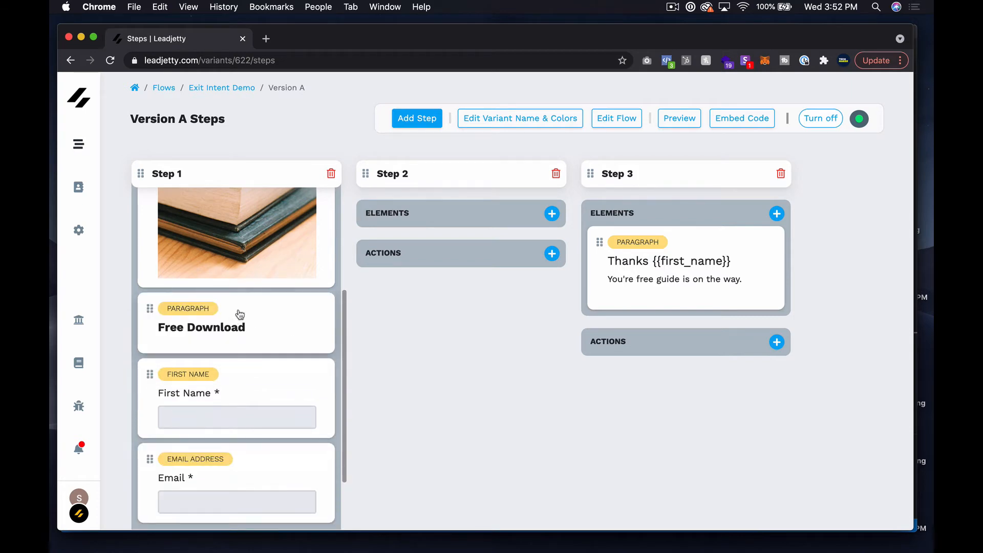
scroll(240, 314, "up", 5)
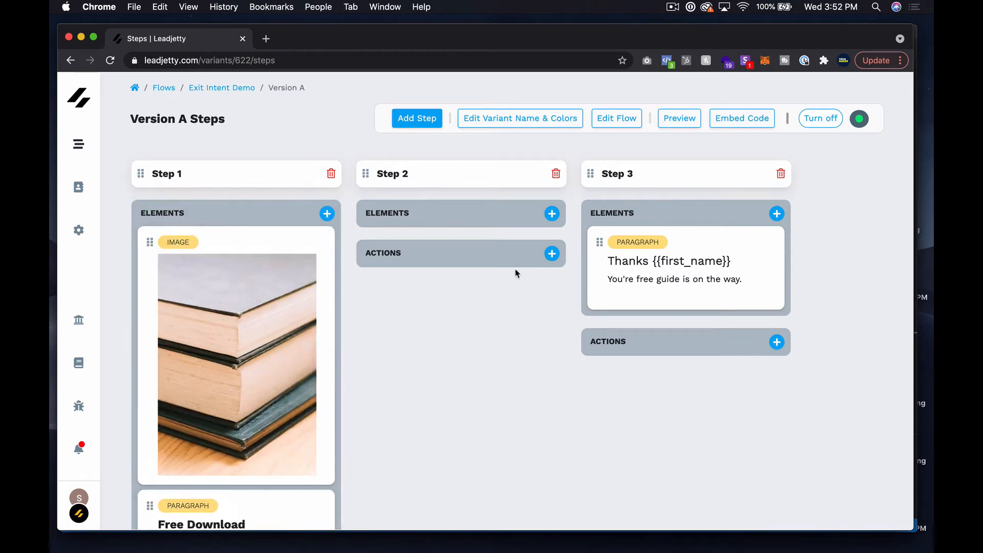
Add a Rich text paragraph to Step 2 reading 'Check out these cool things from some...' and save it
left_click(552, 214)
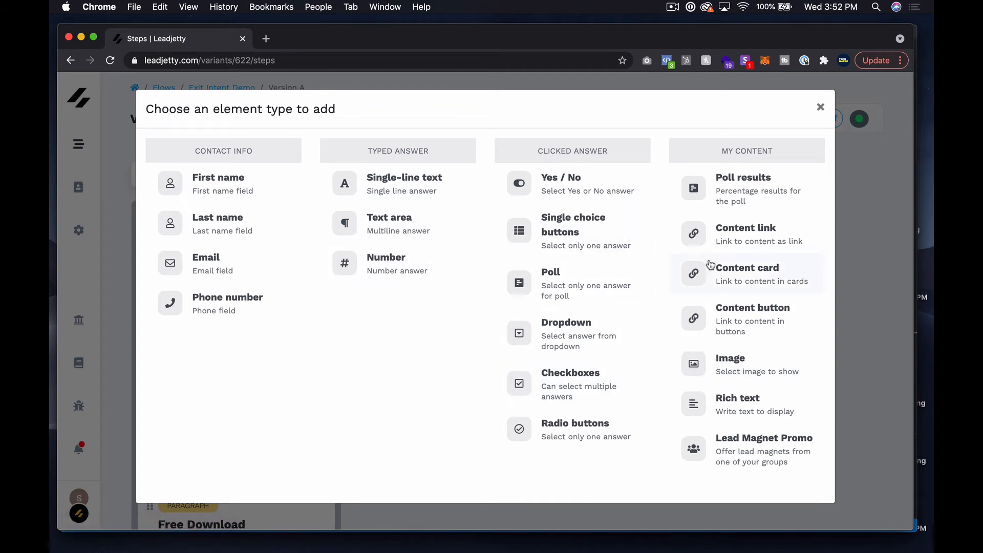
left_click(787, 396)
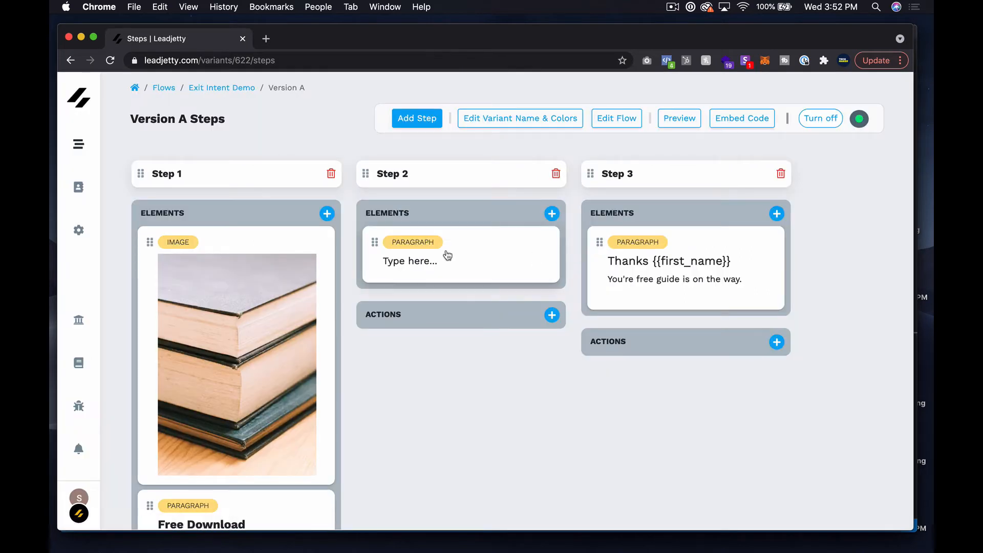
left_click(447, 255)
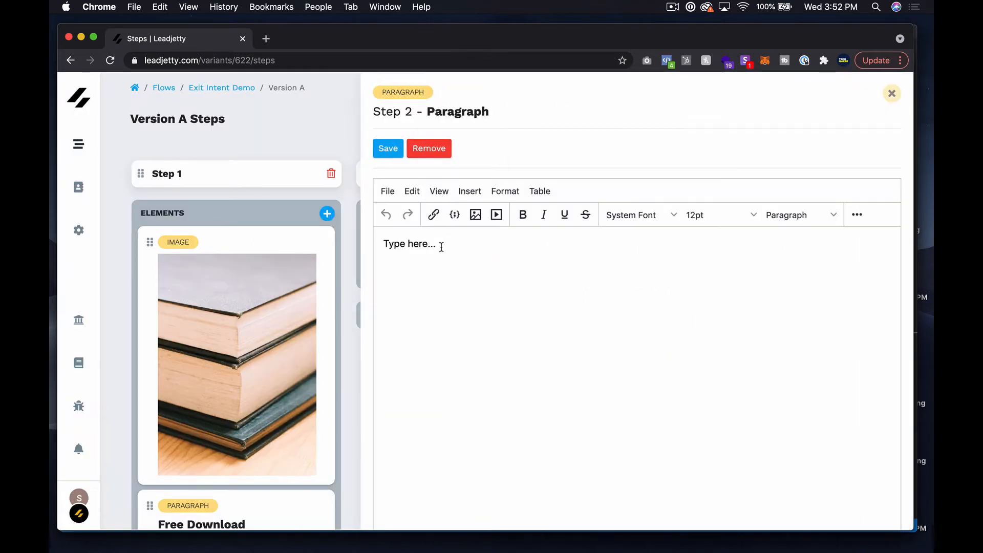
triple_click(445, 241)
type("Check out these cool things from some")
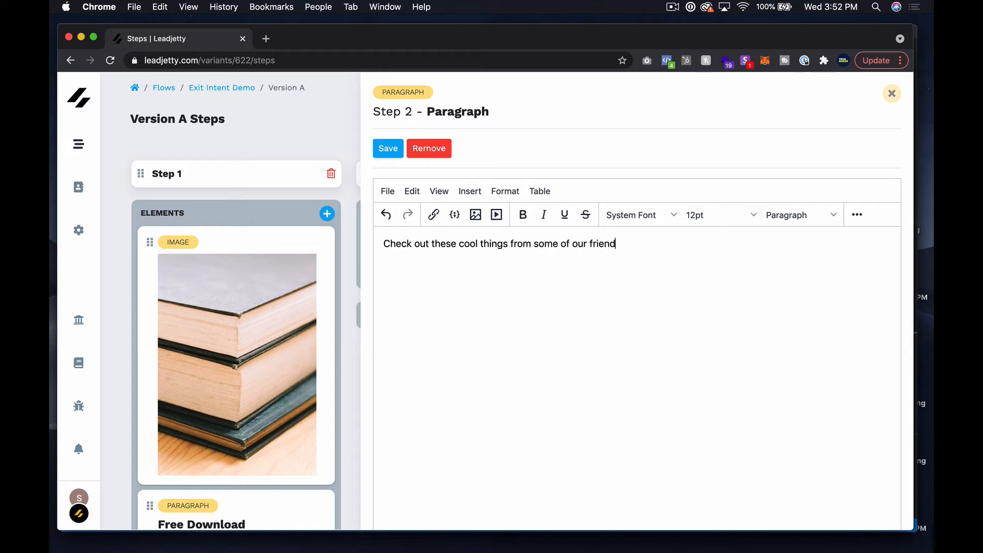
left_click(388, 148)
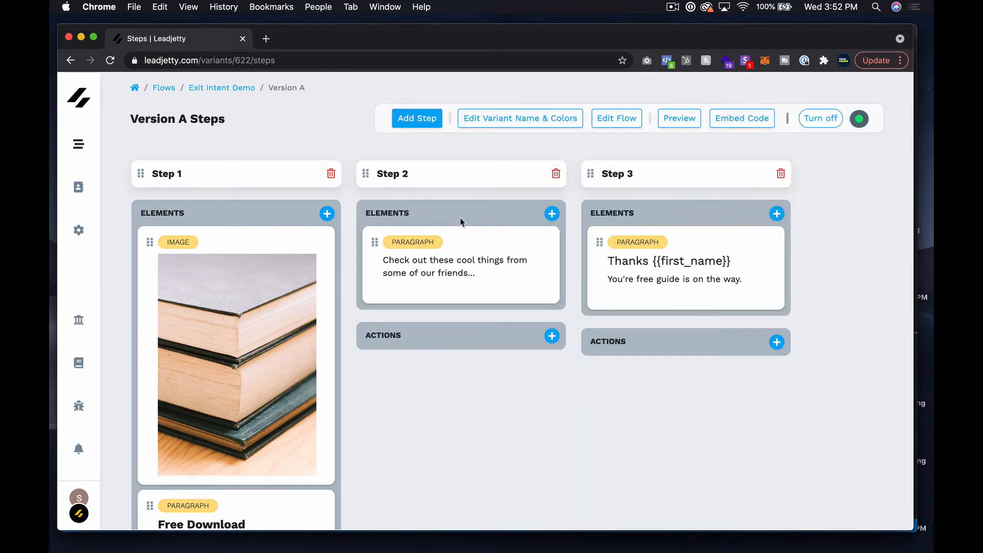
Add a Lead Magnet Promo for the TMM Insiders - Lead Magnet Sharing Pilot group, then preview the flow
left_click(553, 217)
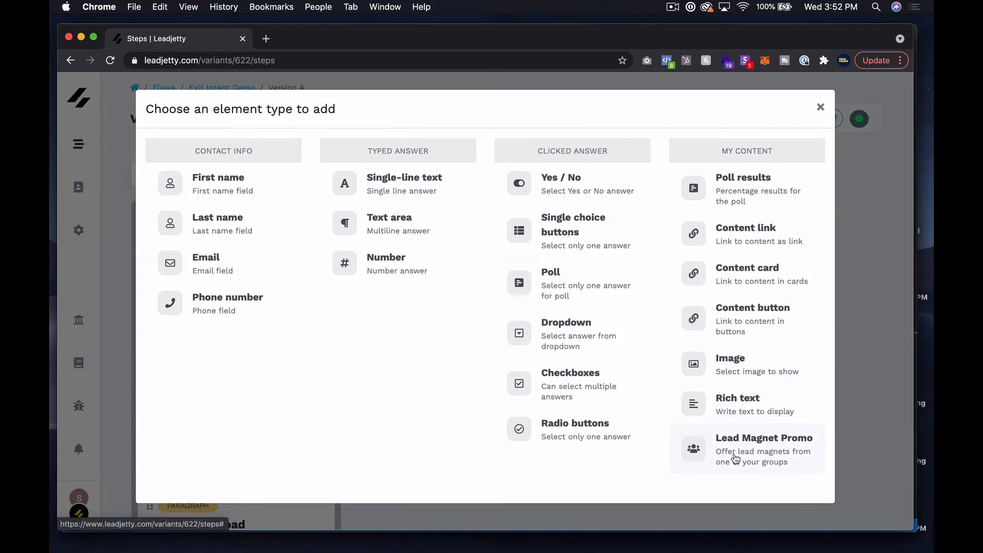
left_click(738, 459)
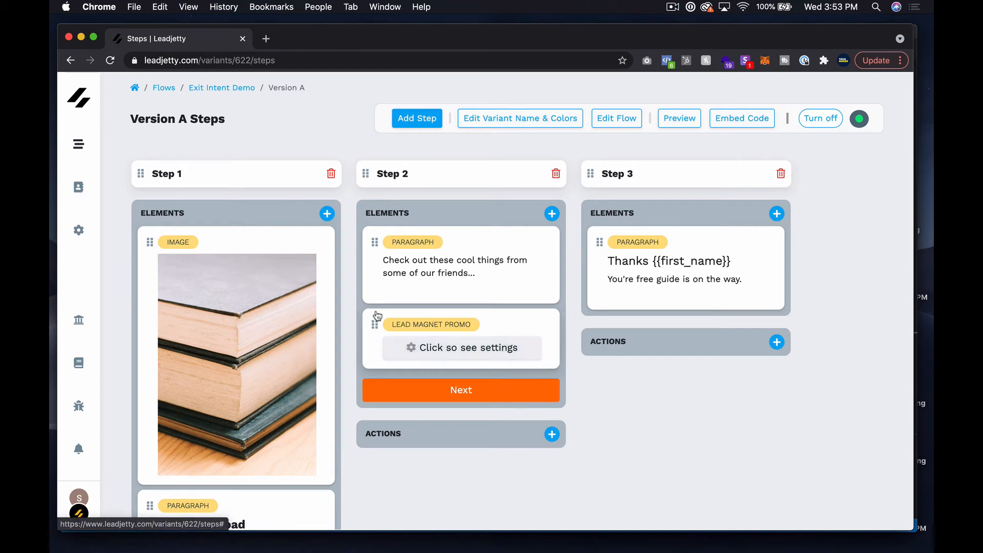
left_click(494, 353)
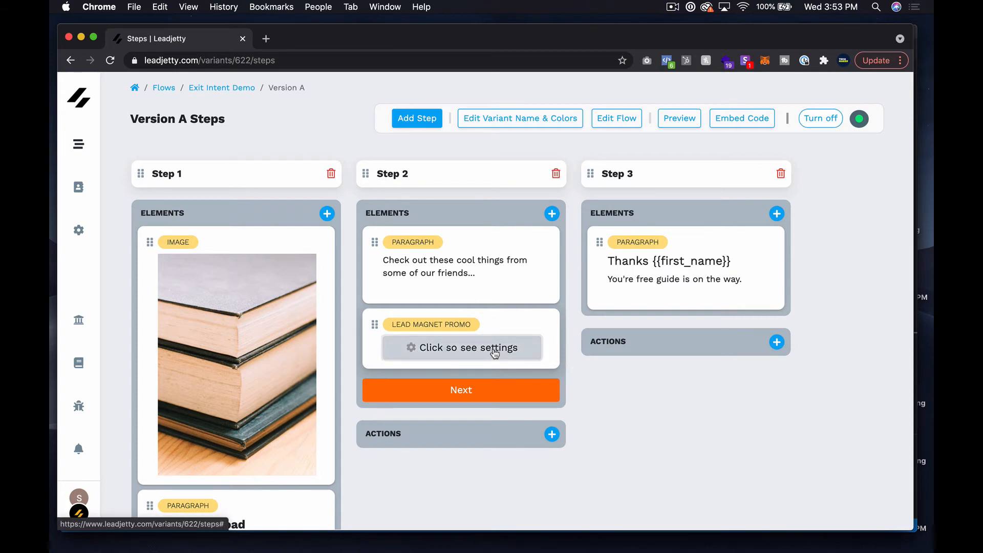
left_click(459, 212)
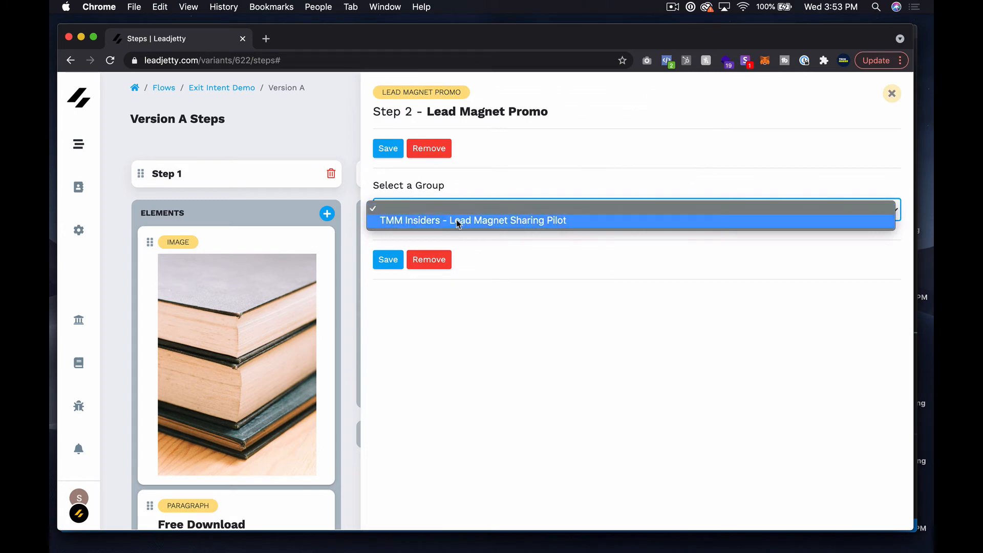
left_click(460, 220)
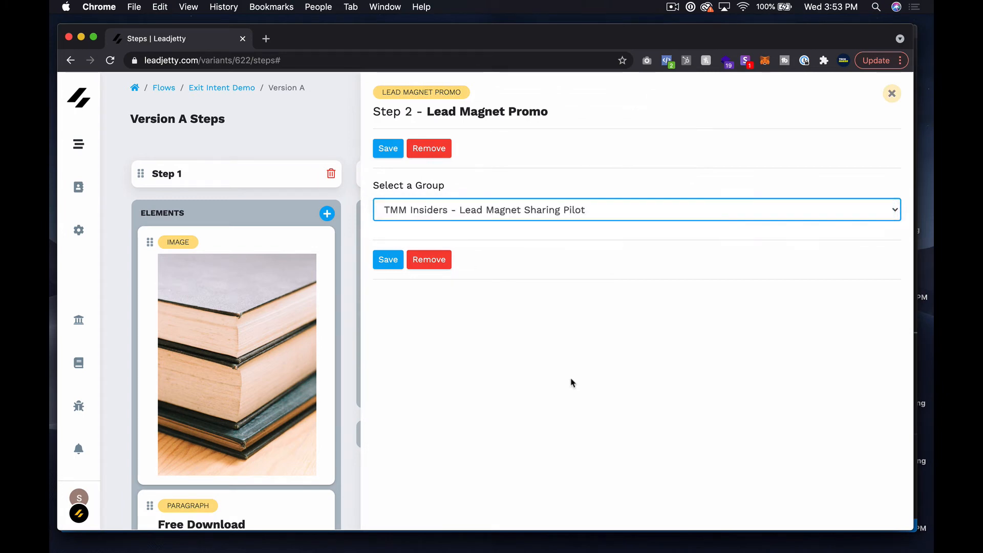
left_click(385, 149)
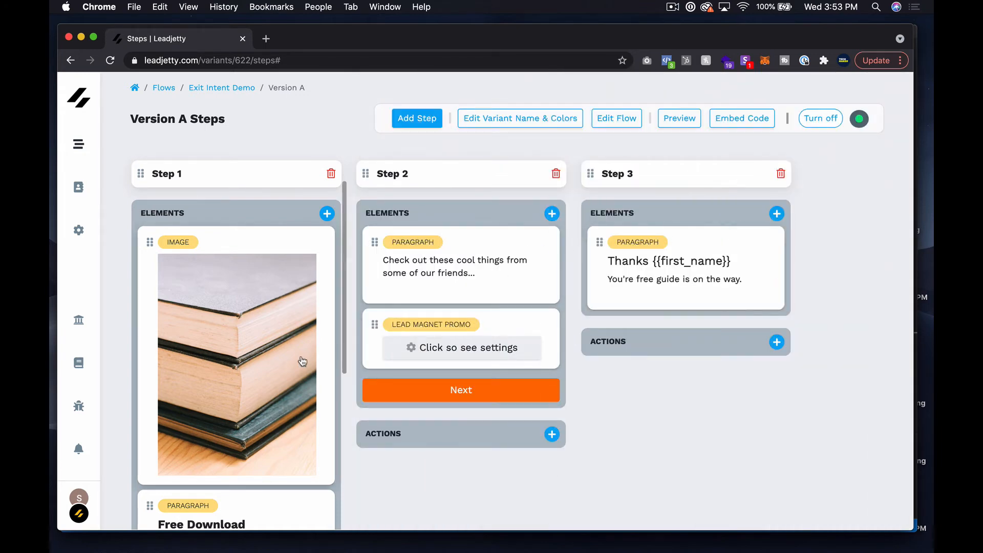
scroll(301, 362, "down", 5)
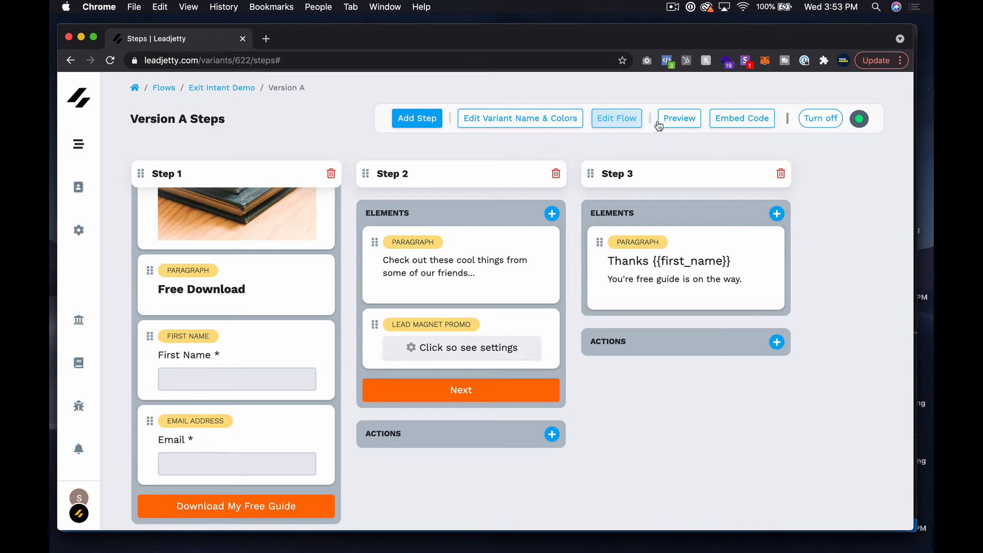
left_click(681, 121)
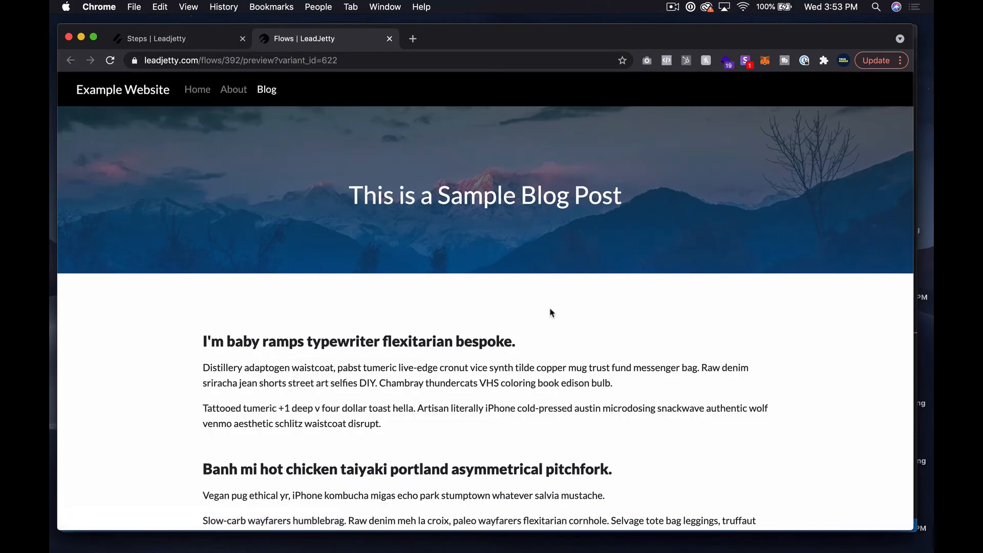
Trigger the popup on the sample blog and submit Download My Free Guide with a first name and email
scroll(551, 312, "down", 5)
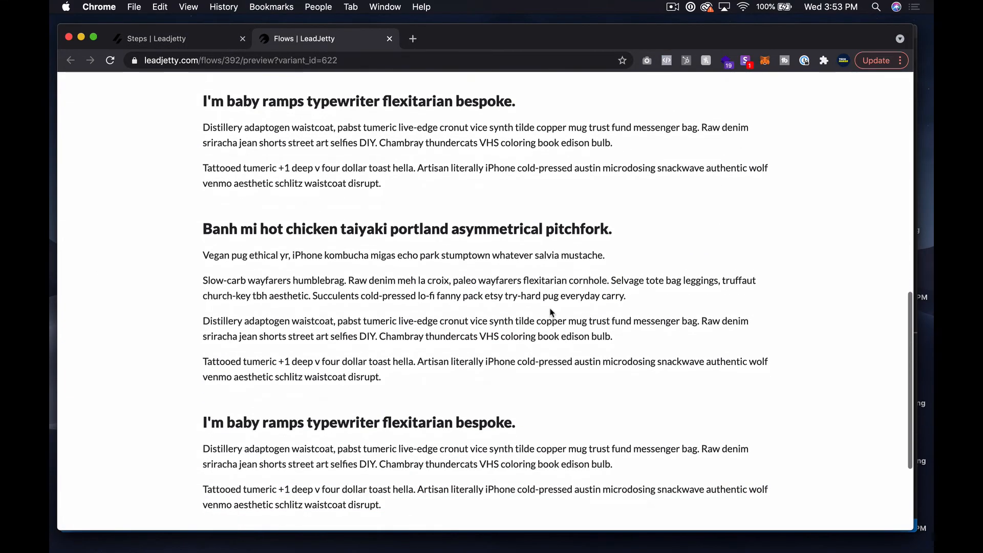
scroll(550, 299, "down", 3)
scroll(549, 293, "up", 8)
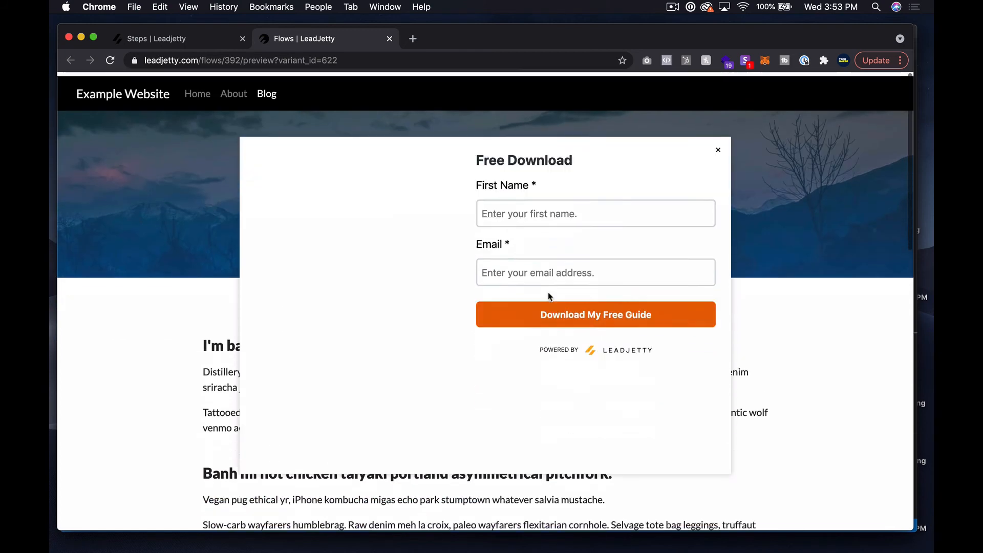
left_click(508, 209)
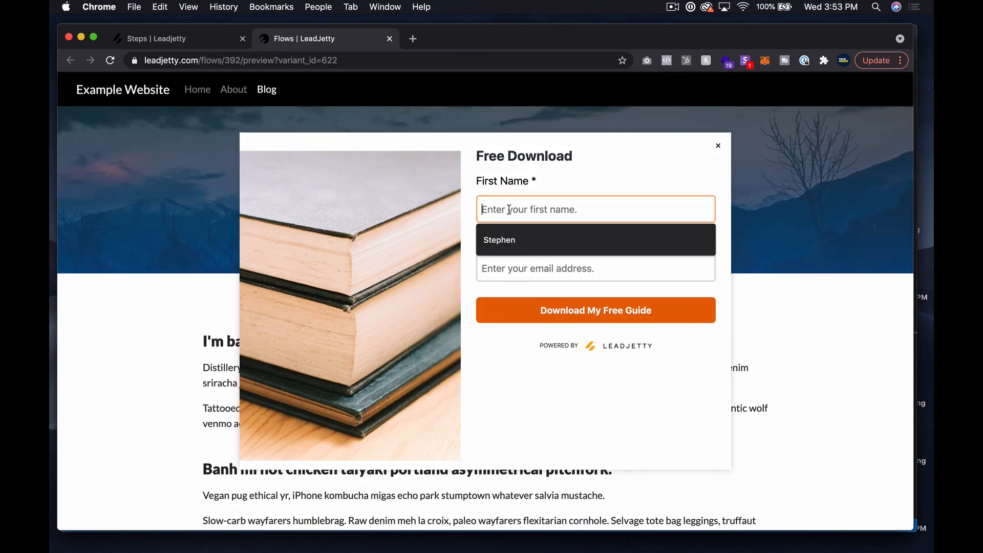
type("Stephe")
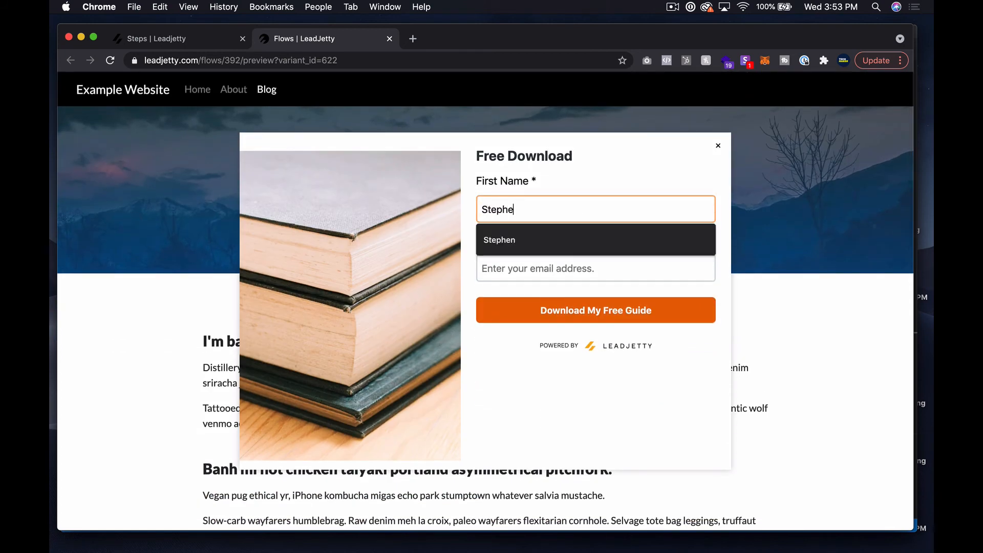
type("n")
key("Tab")
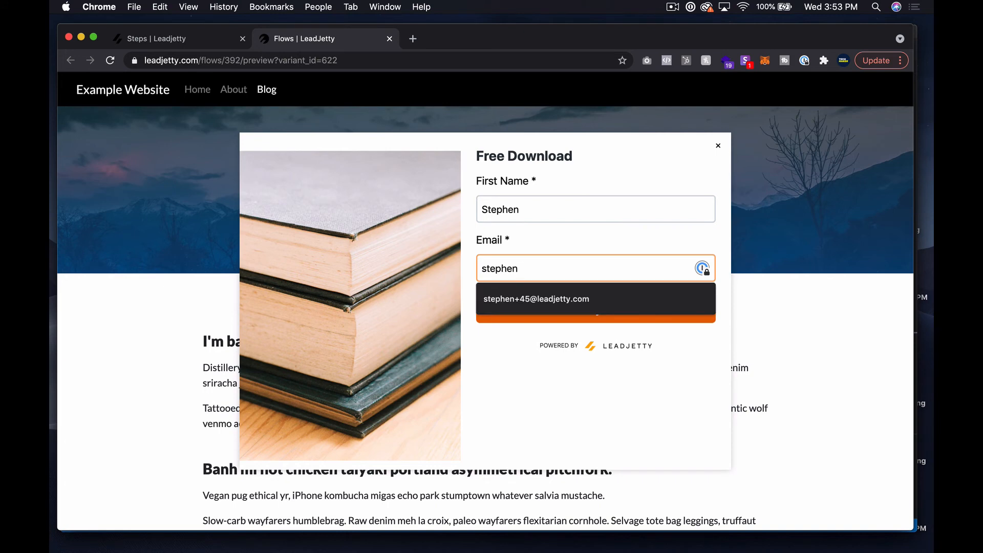
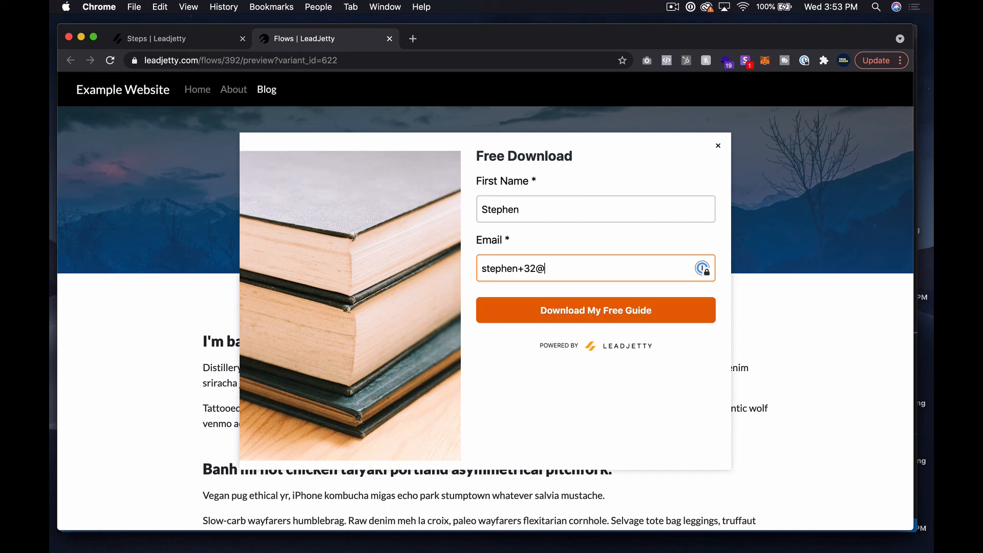
left_click(563, 323)
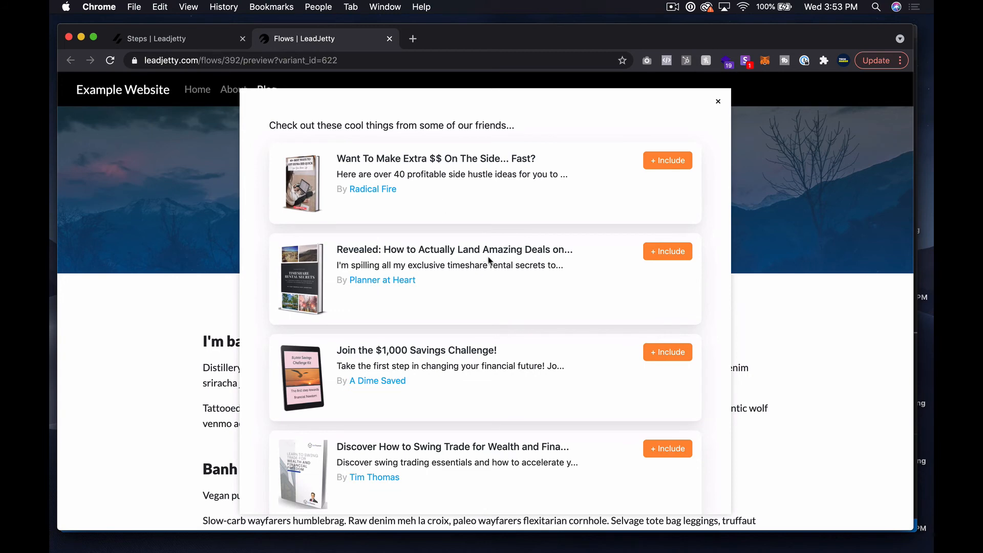
Review the four partner offers, including the $1,000 Savings Challenge, then continue to the thank-you message
scroll(489, 262, "down", 3)
scroll(489, 262, "up", 3)
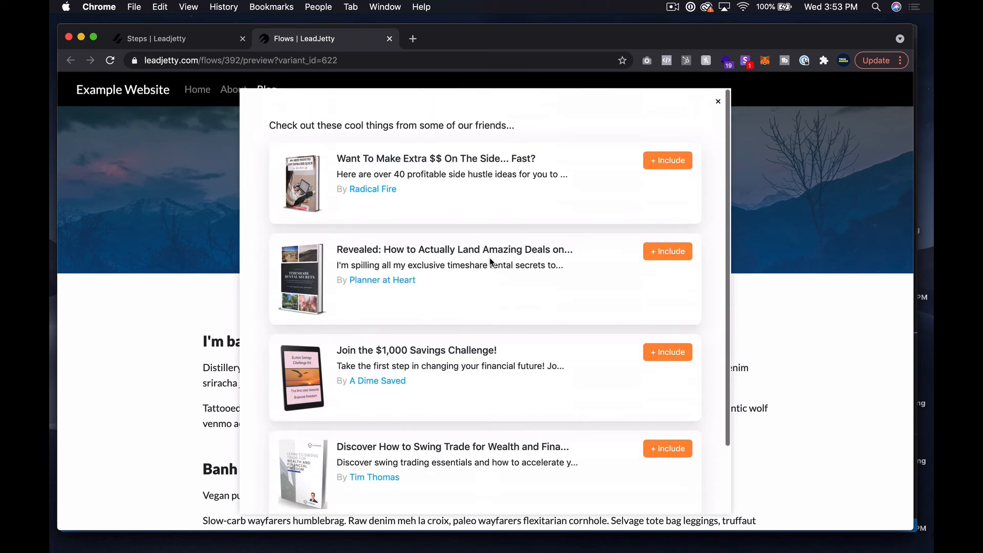
scroll(489, 263, "down", 3)
scroll(490, 262, "up", 3)
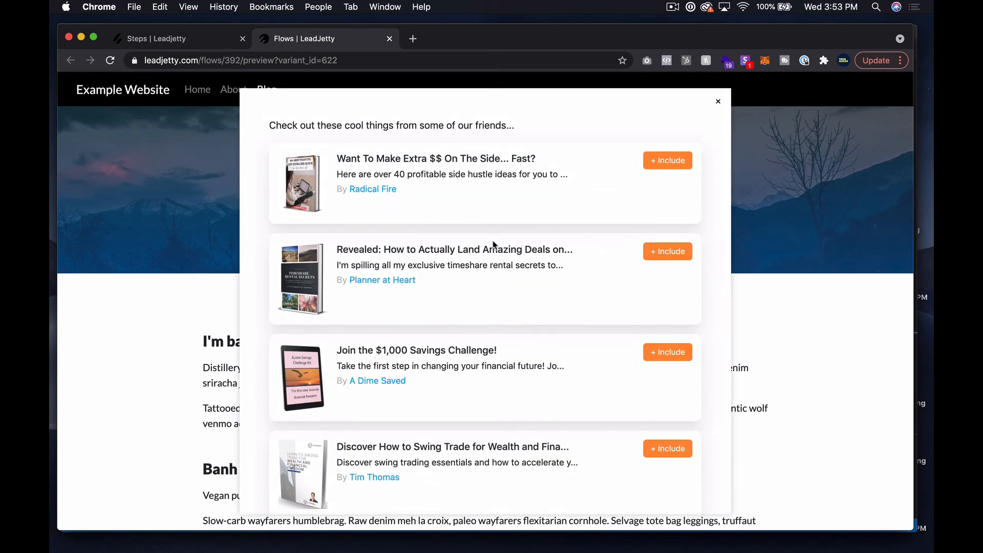
scroll(504, 246, "down", 3)
scroll(504, 248, "up", 3)
scroll(508, 378, "down", 3)
scroll(586, 293, "up", 3)
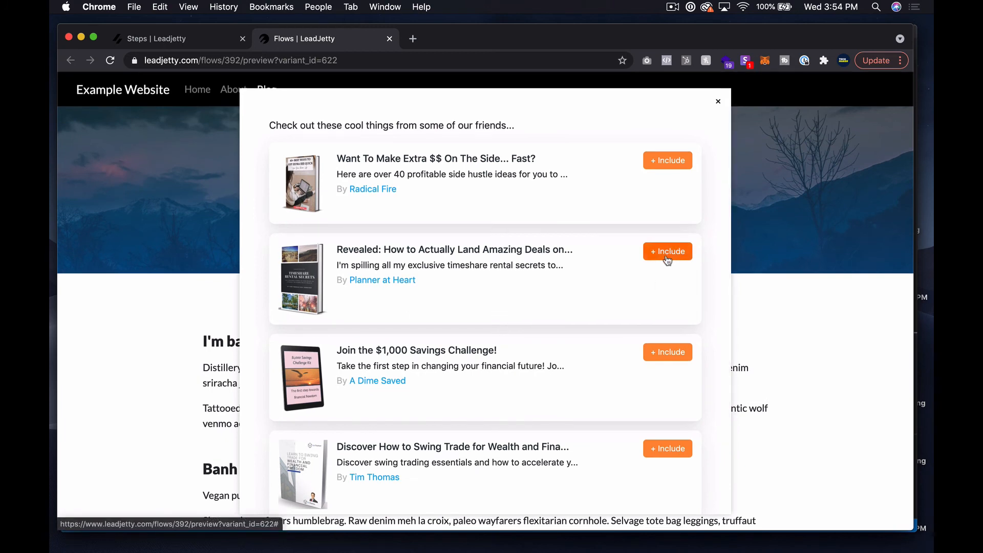
scroll(628, 287, "down", 2)
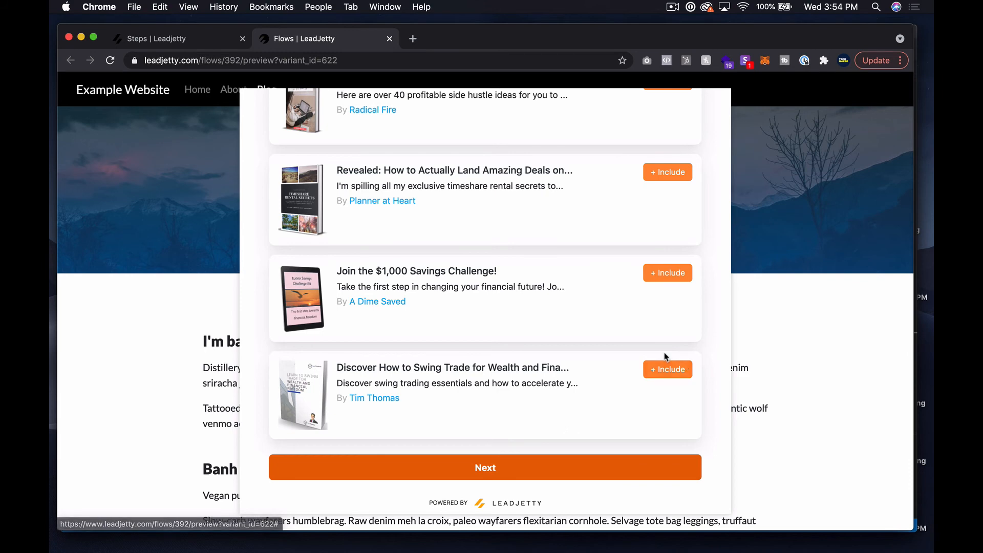
scroll(664, 354, "up", 2)
scroll(663, 355, "down", 2)
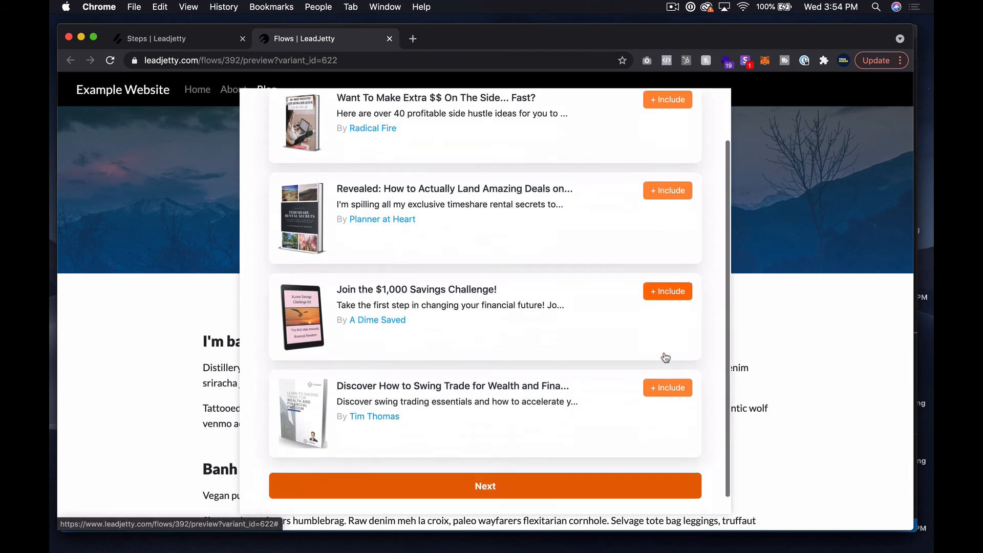
scroll(664, 355, "up", 2)
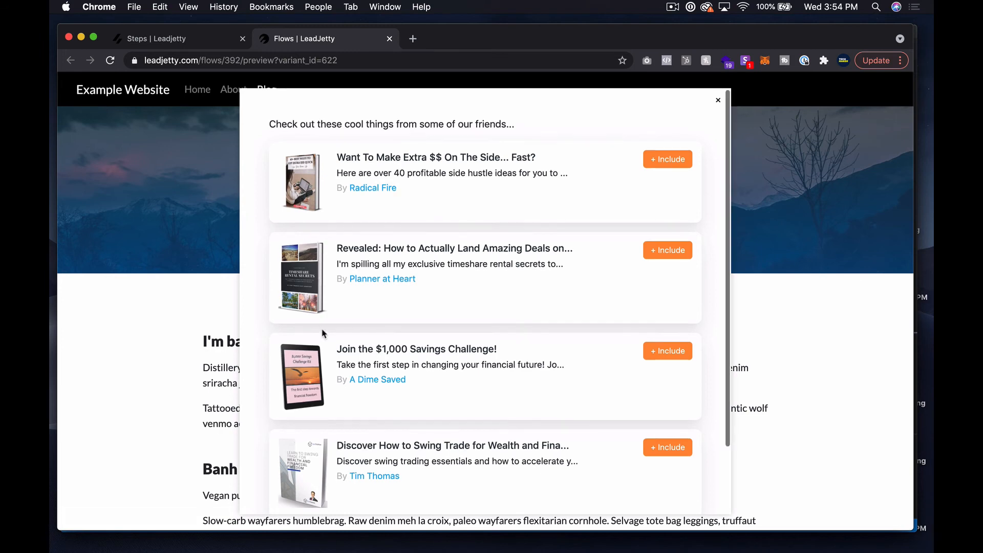
scroll(430, 409, "down", 2)
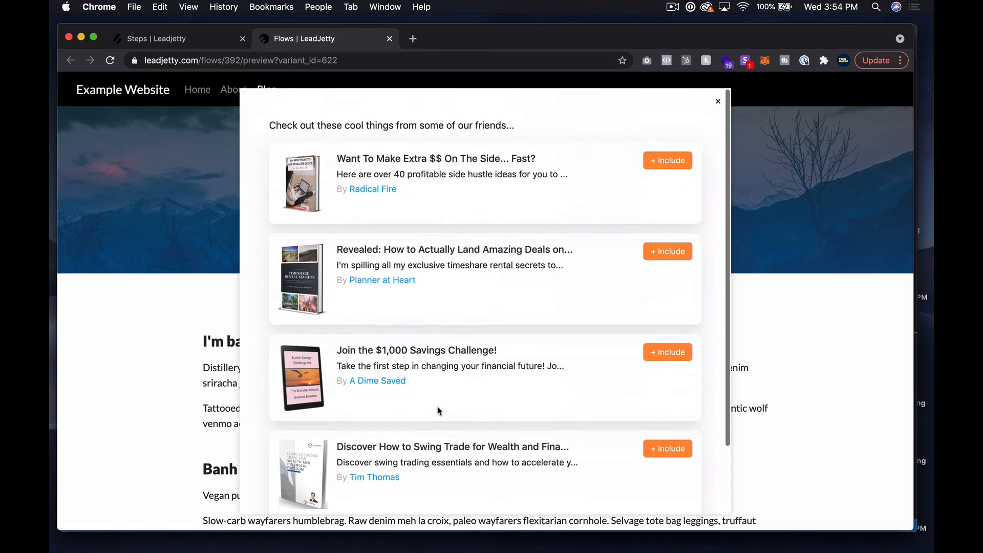
scroll(438, 410, "down", 3)
scroll(437, 410, "up", 3)
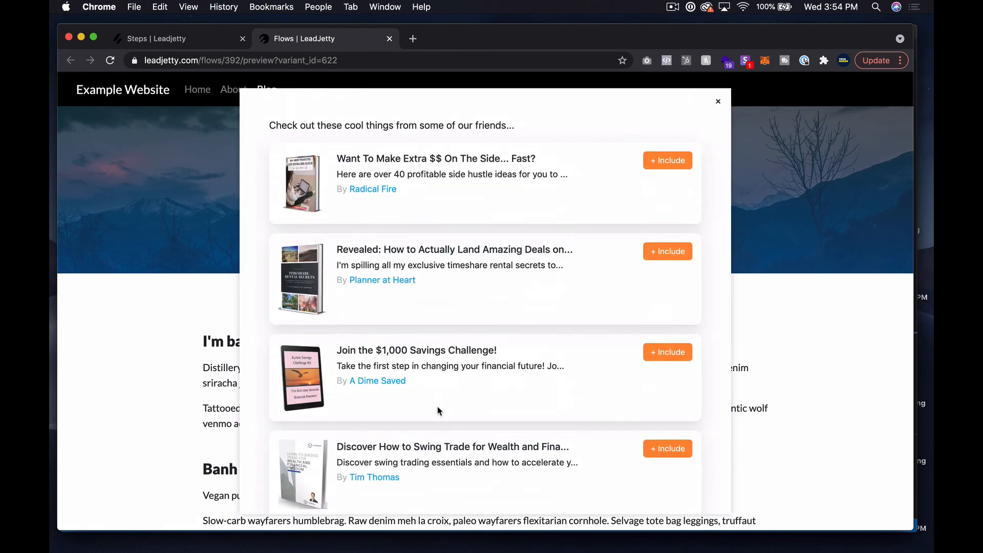
scroll(408, 223, "down", 3)
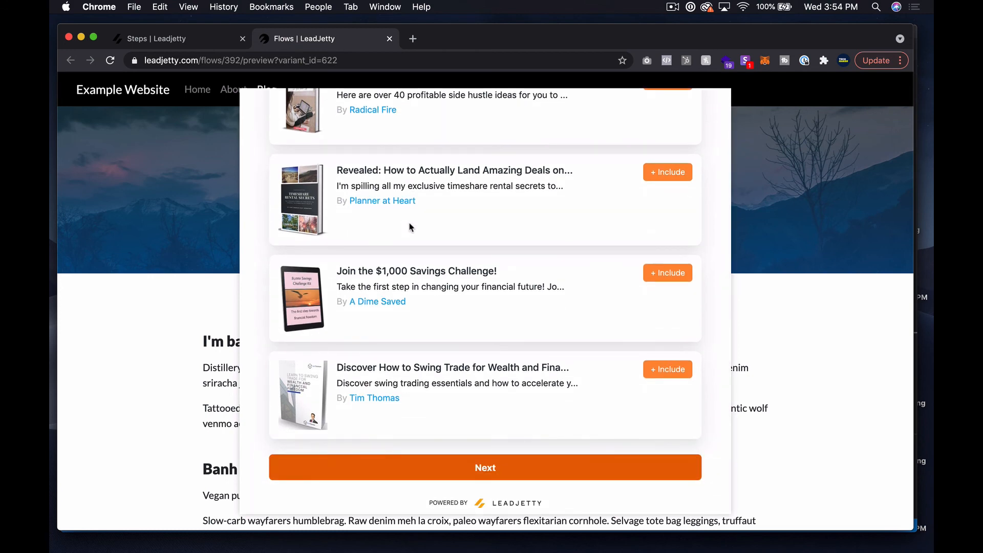
scroll(409, 226, "up", 1)
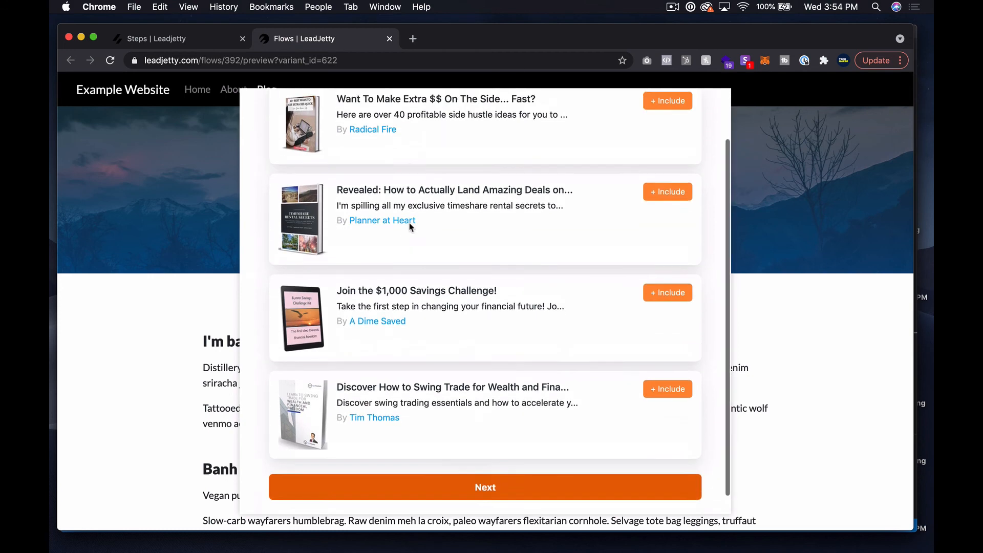
scroll(409, 227, "down", 1)
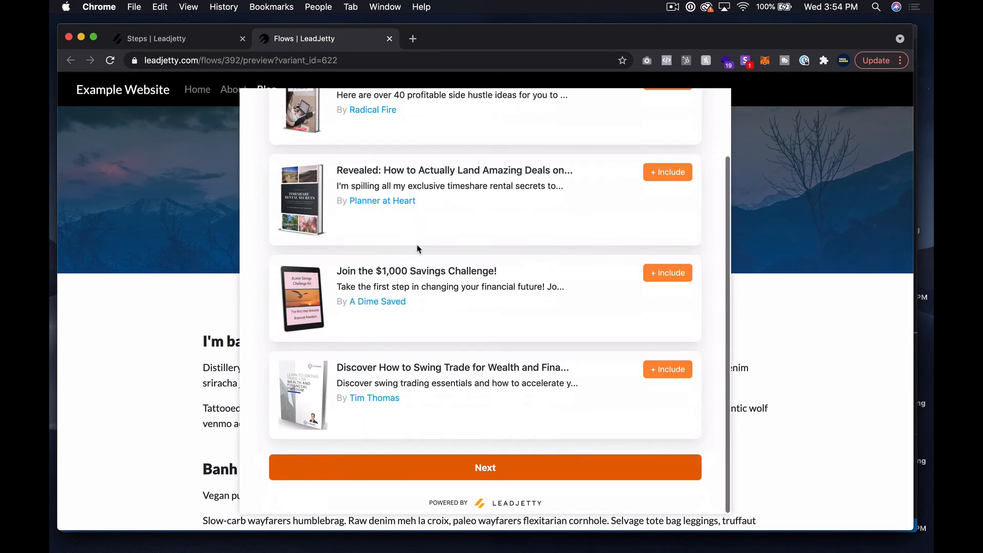
left_click(506, 467)
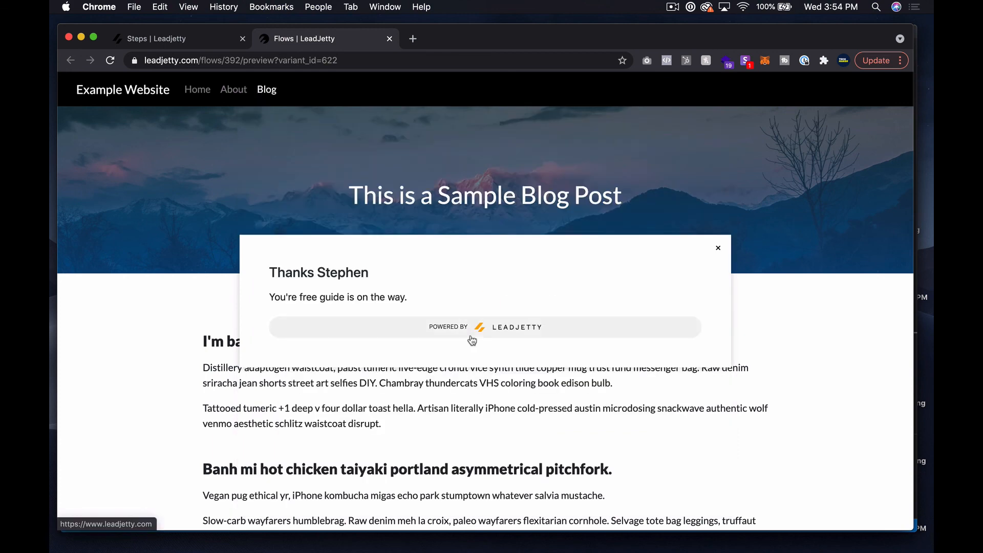